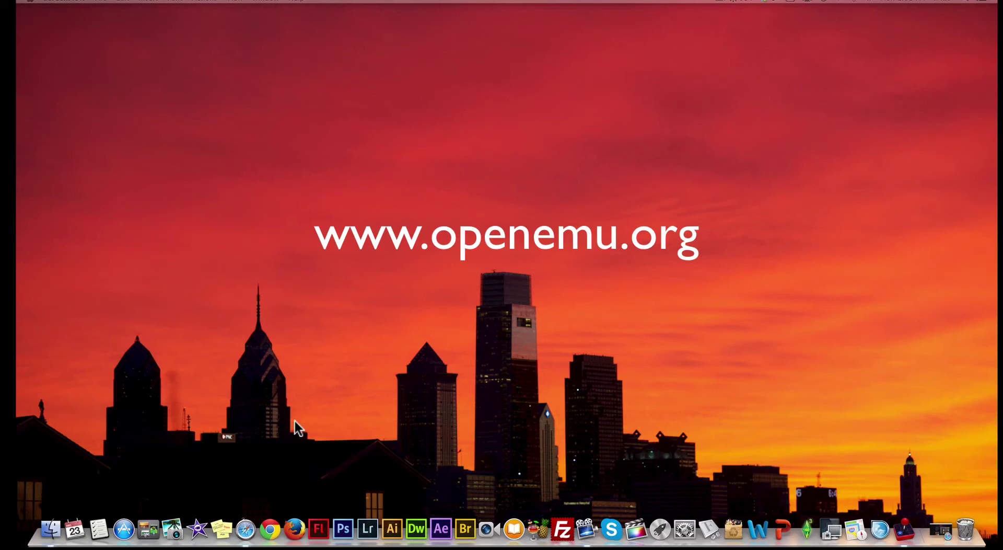
- Bring up the OpenEmu website in Safari, review its download, features and game starter pack sections, and minimize the window
right_click(245, 529)
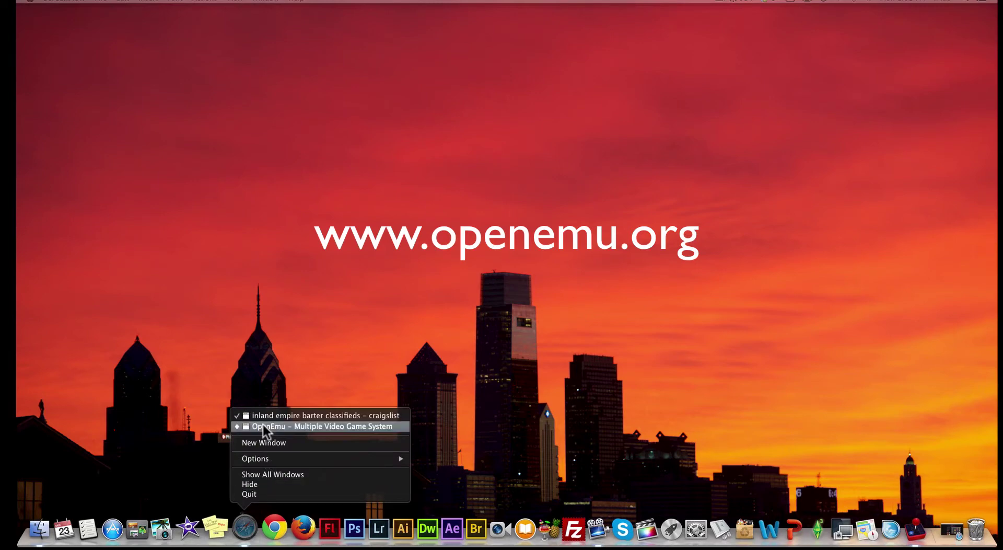
click(263, 425)
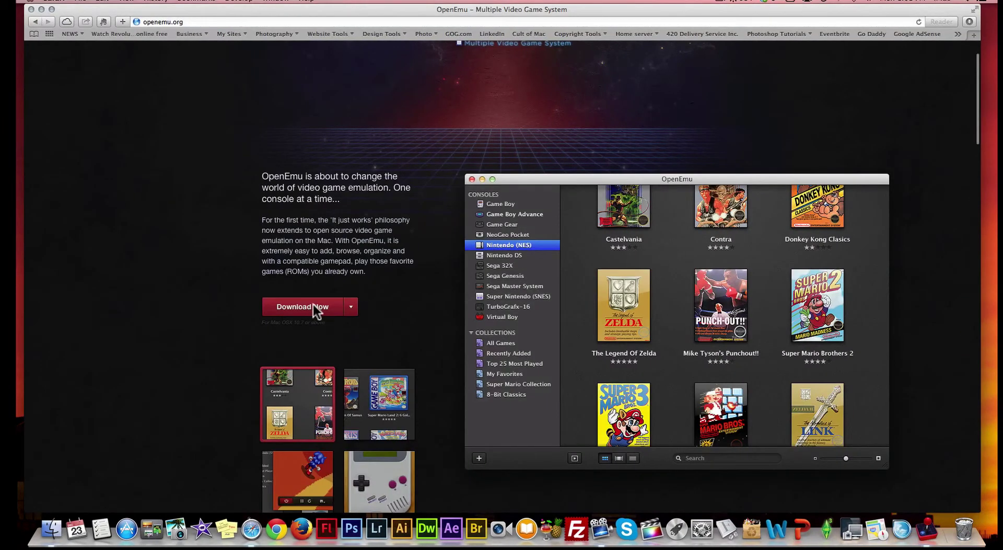
scroll(320, 308, down, 15)
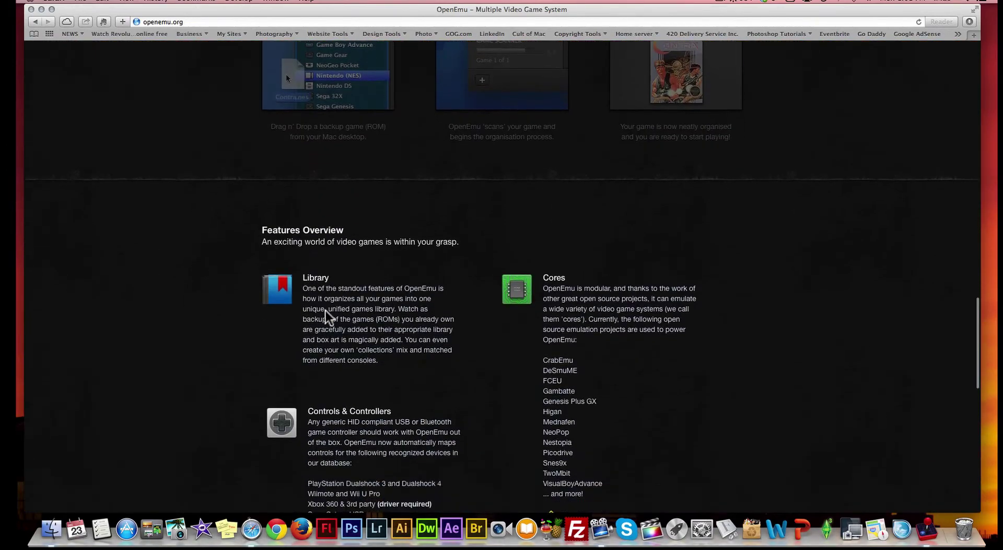
scroll(326, 310, down, 10)
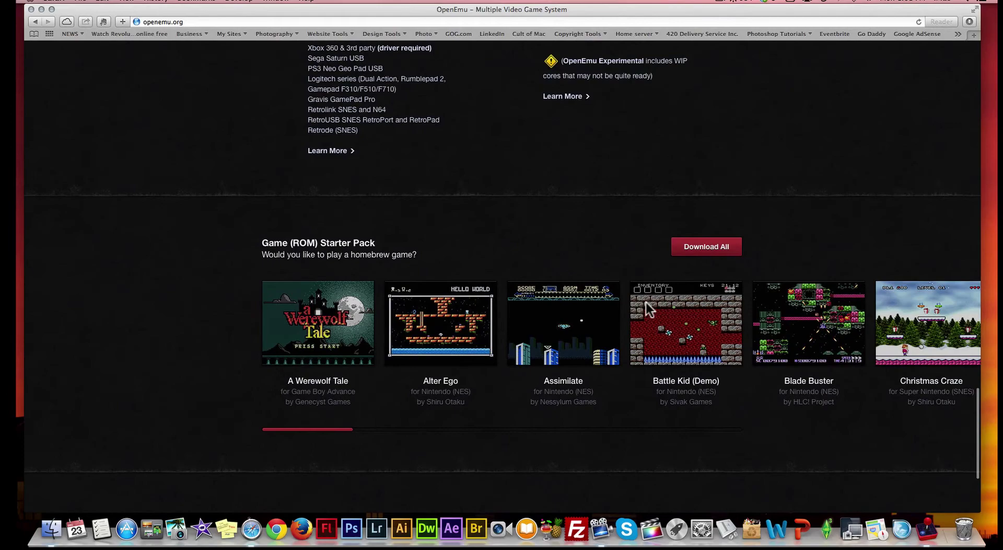
scroll(658, 305, up, 4)
scroll(660, 306, down, 7)
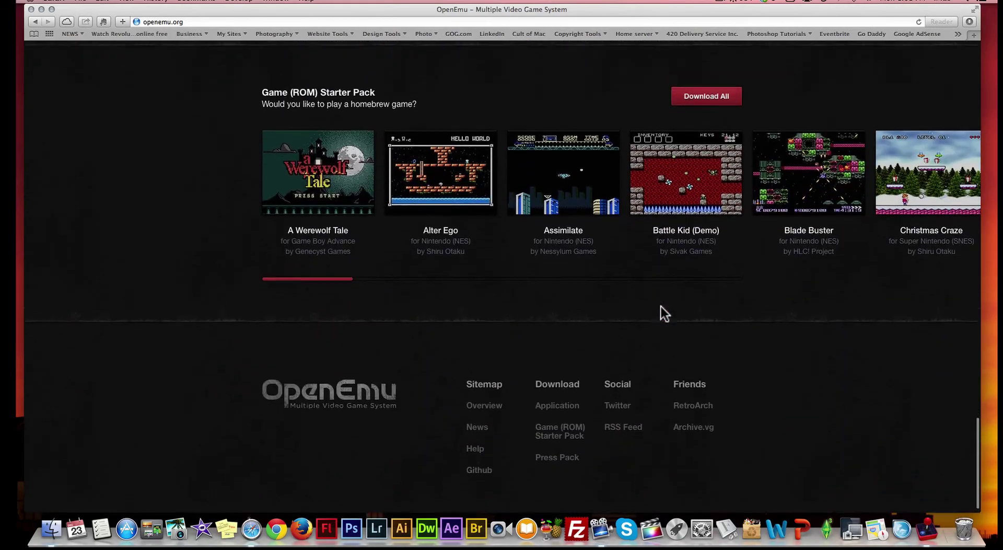
scroll(660, 313, up, 20)
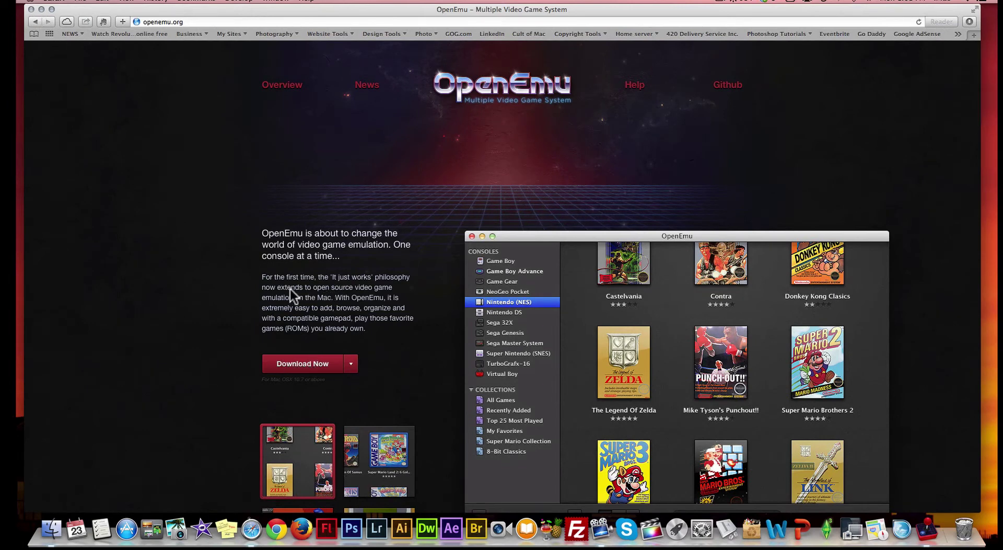
click(41, 9)
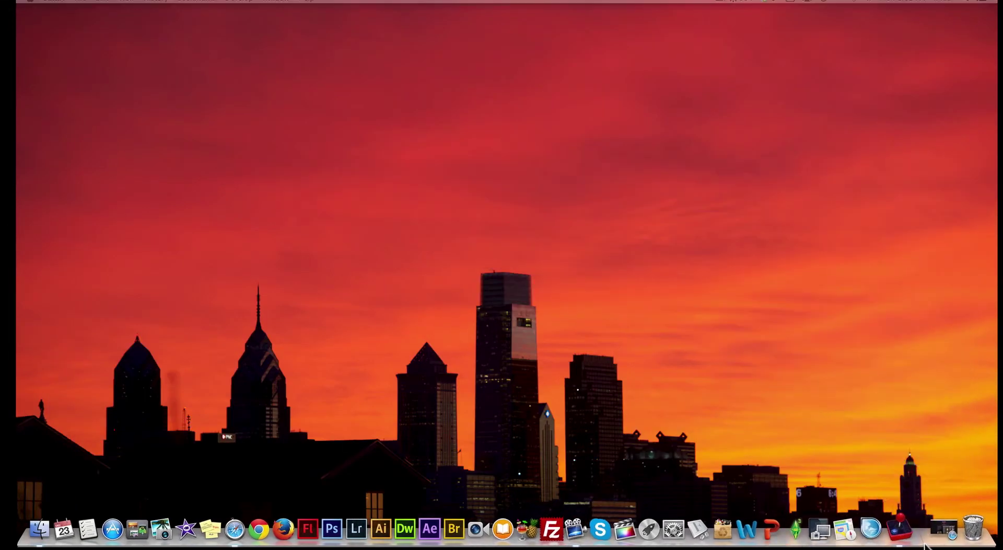
- Open OpenEmu and launch 3 Ninjas Kick Back from the Super Nintendo (SNES) library, continuing from where the last game left off
click(906, 528)
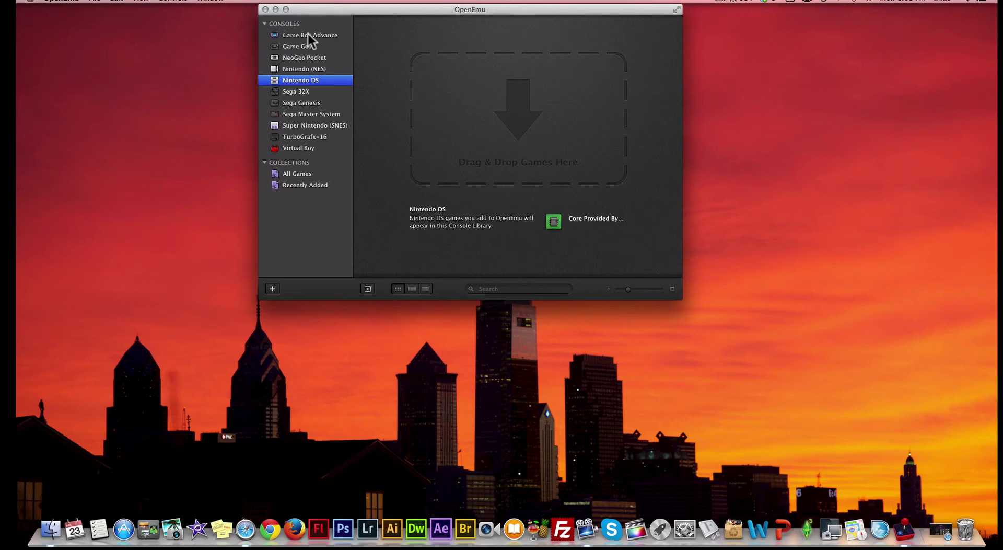
click(307, 126)
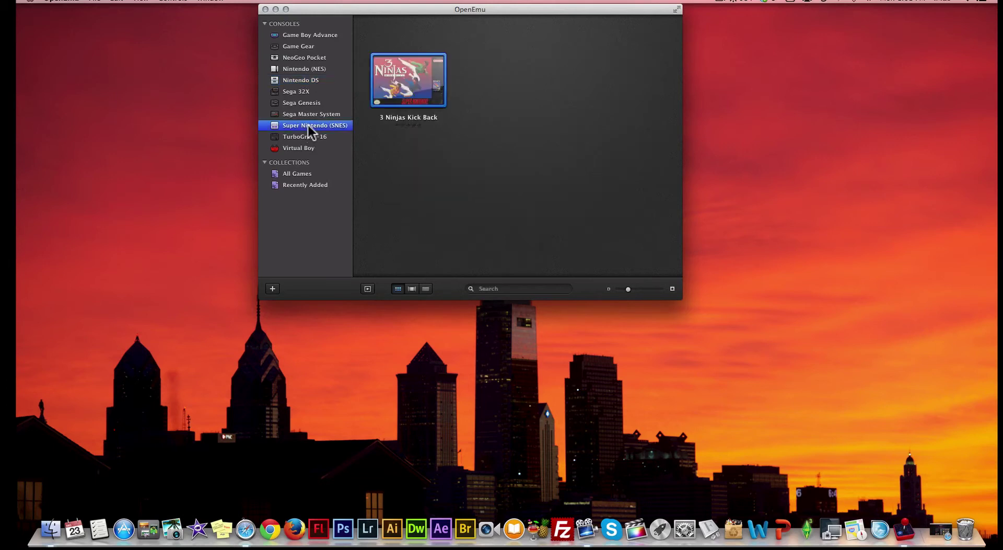
double_click(391, 89)
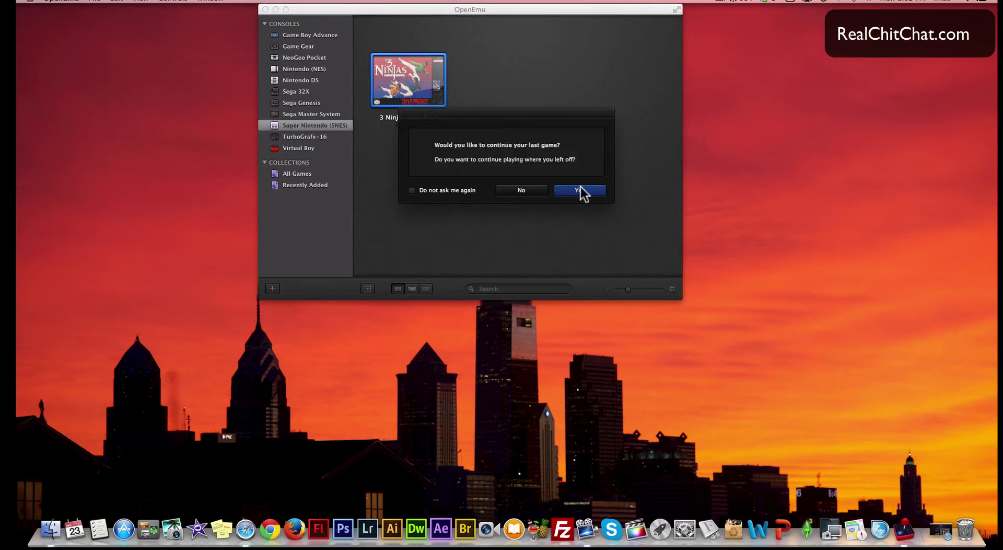
click(580, 191)
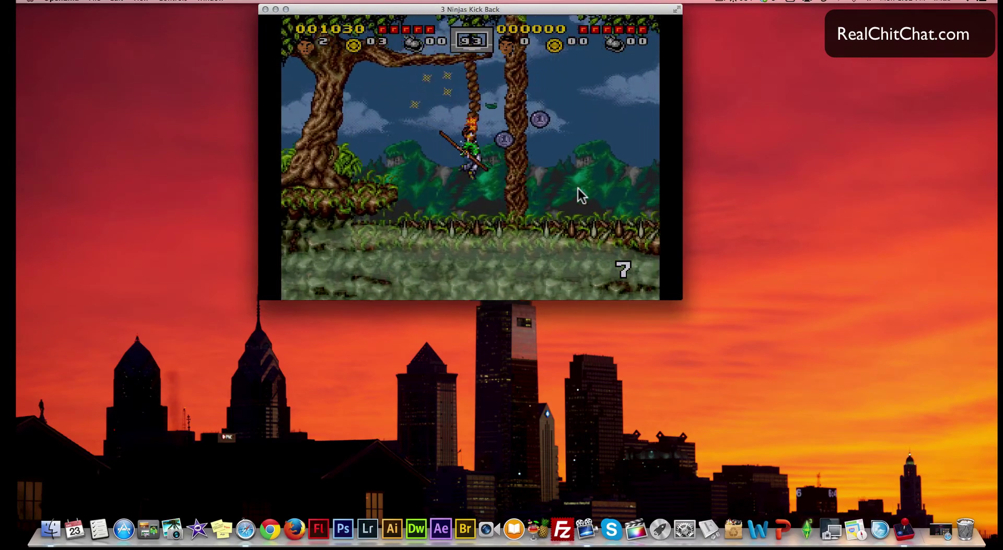
- Play 3 Ninjas Kick Back briefly by moving and attacking with the character, and stop the emulation
key(Right)
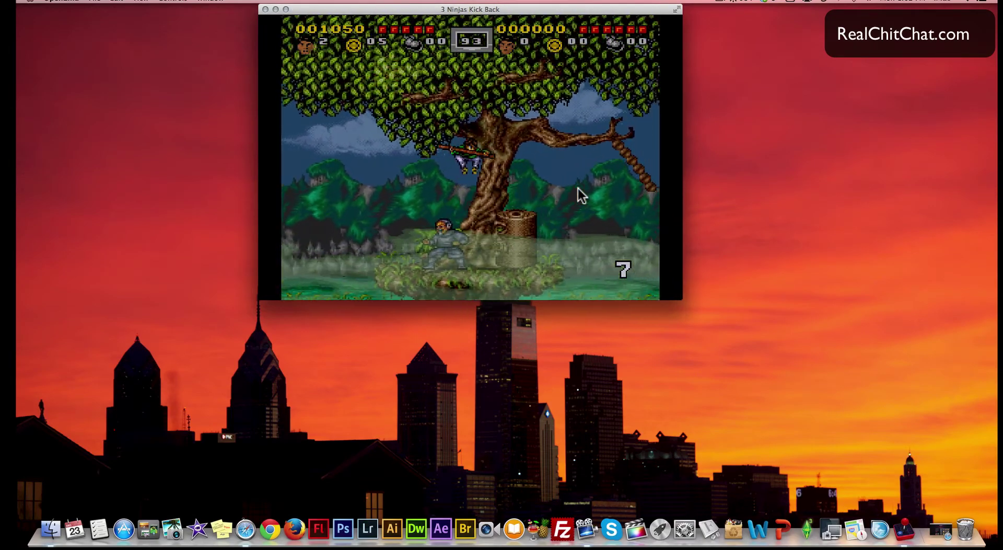
key(Left)
key(a)
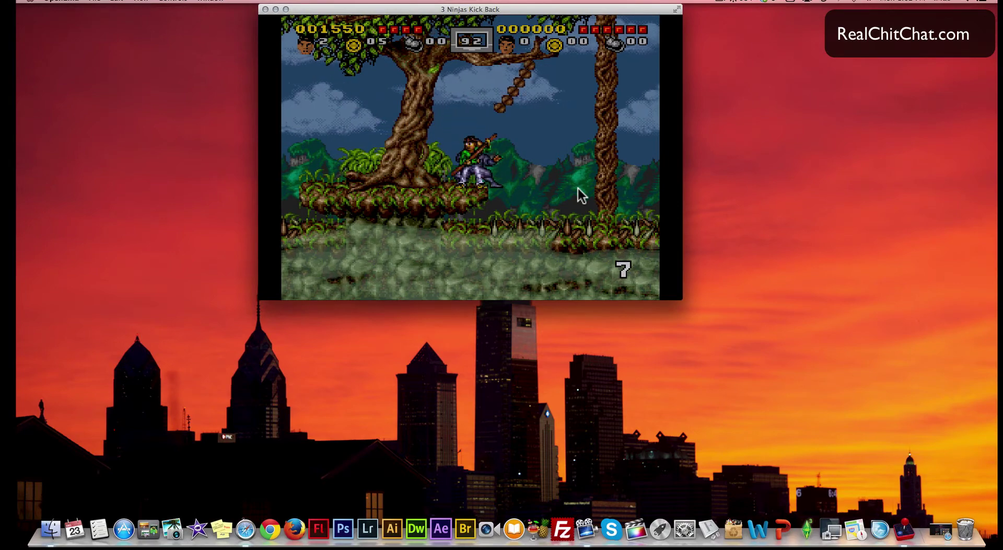
mouse_move(431, 330)
key(Right)
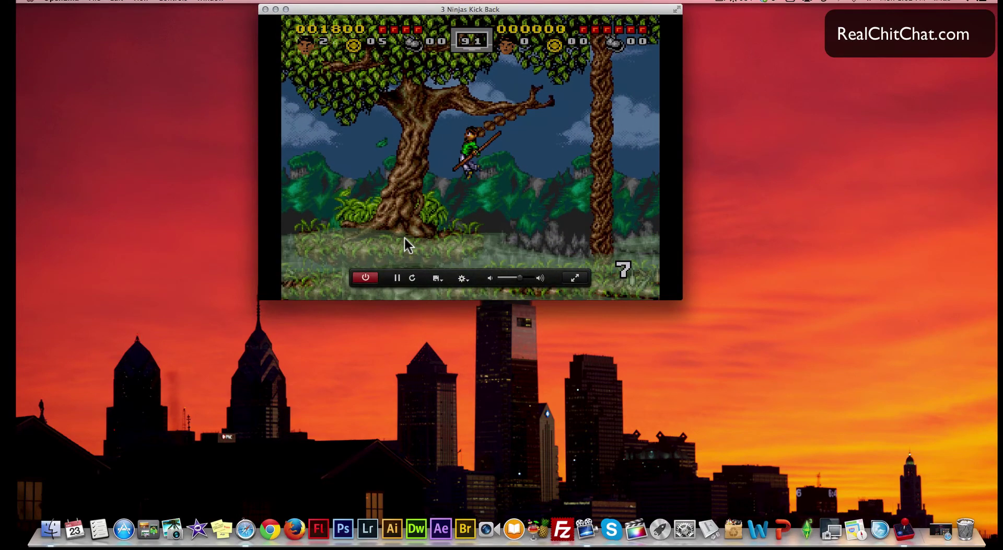
click(366, 277)
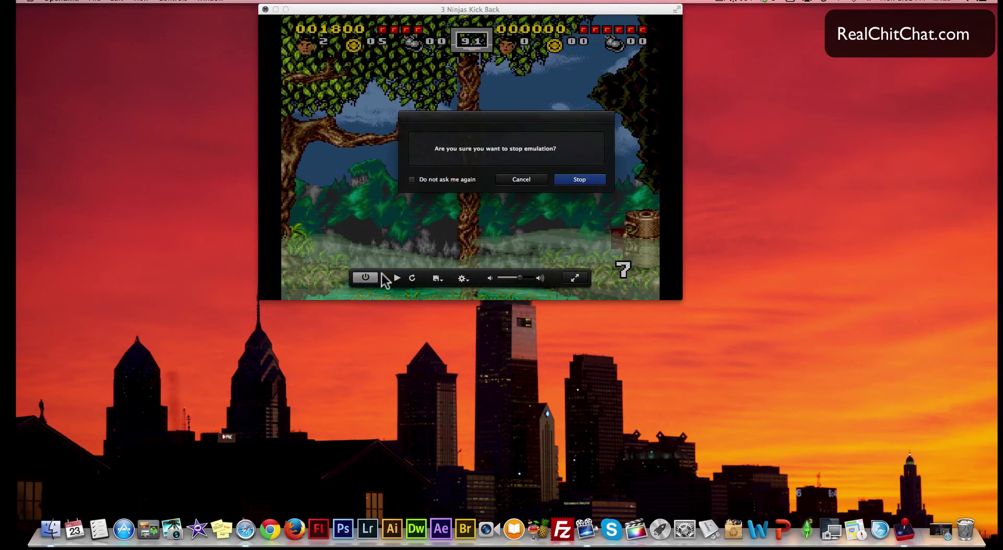
click(578, 182)
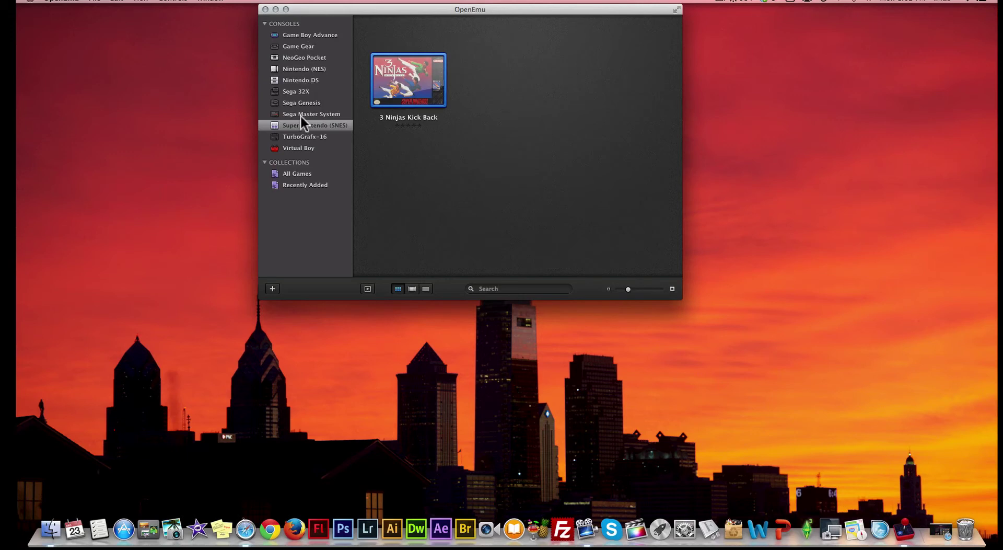
- Look through the Game Gear and Sega 32X libraries and the Recently Added collection
click(306, 46)
click(303, 92)
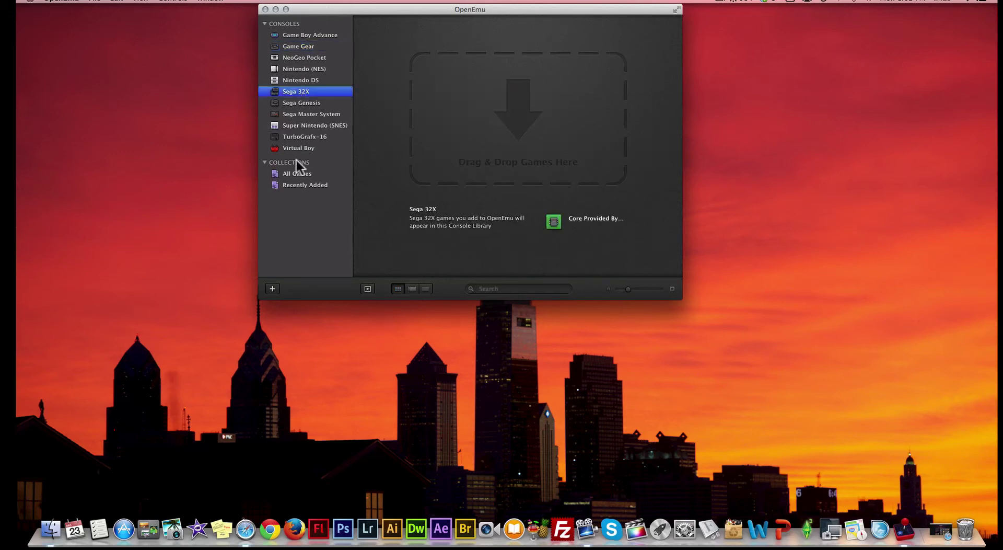
click(289, 184)
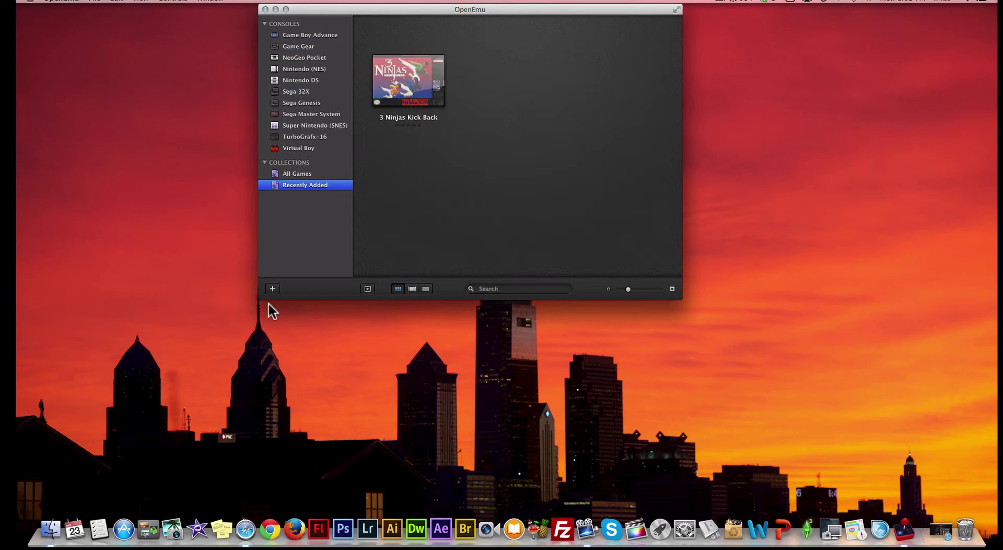
- Create a new game collection named Shooter
click(273, 288)
double_click(301, 196)
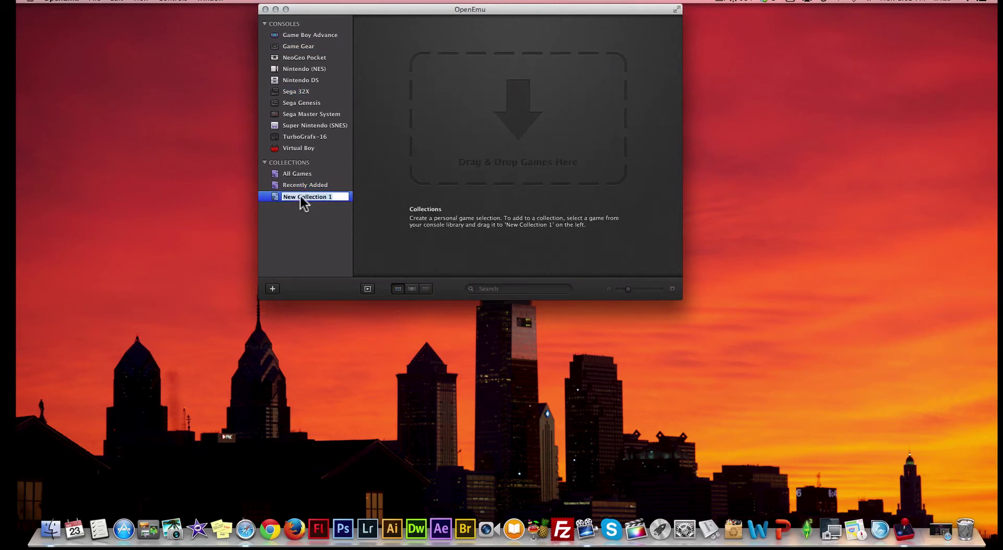
text(Shooter)
key(Return)
- Add 3 Ninjas Kick Back from the Super Nintendo (SNES) library to the Shooter collection and open that collection
click(318, 126)
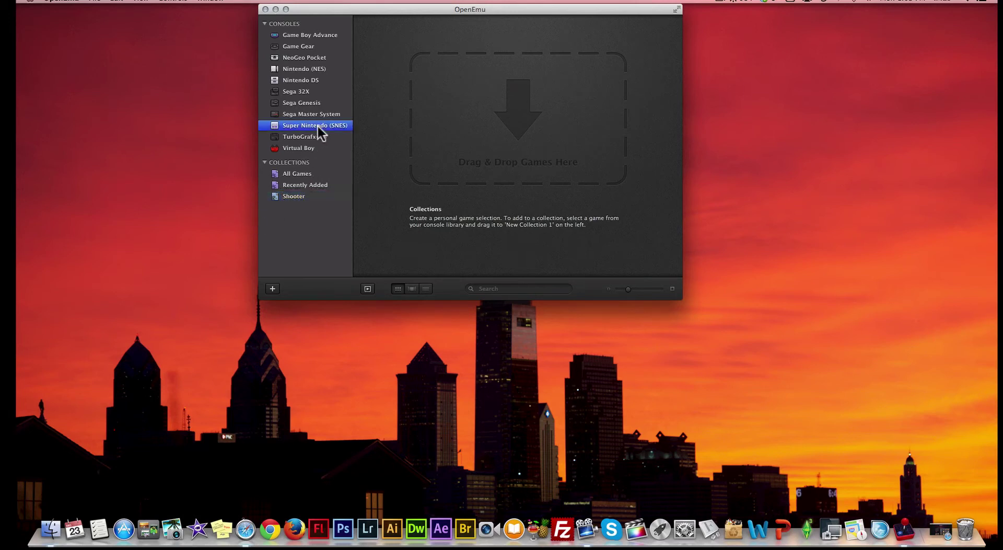
drag(434, 96, 303, 197)
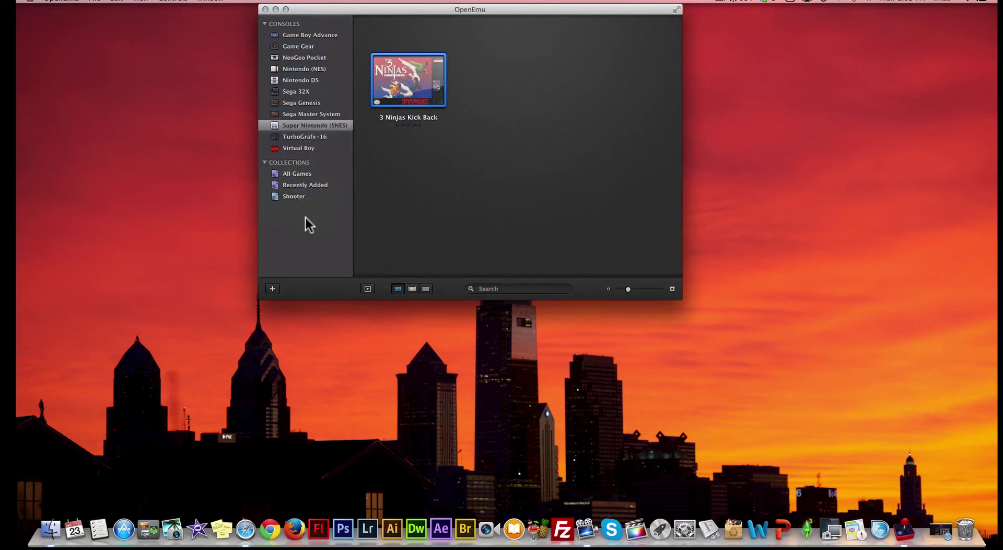
click(300, 198)
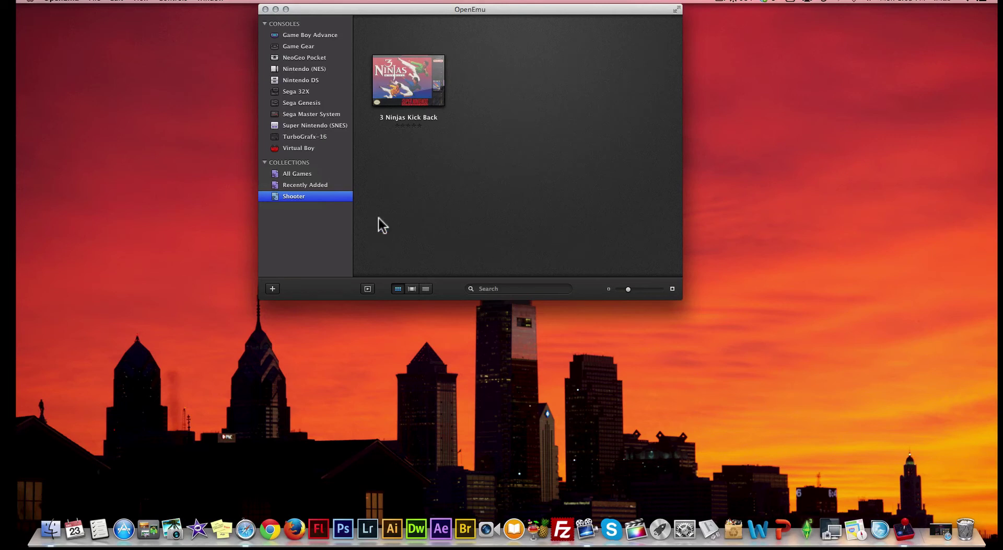
- Compare the Shooter collection in flow view and list view, leaving it in flow view
click(412, 288)
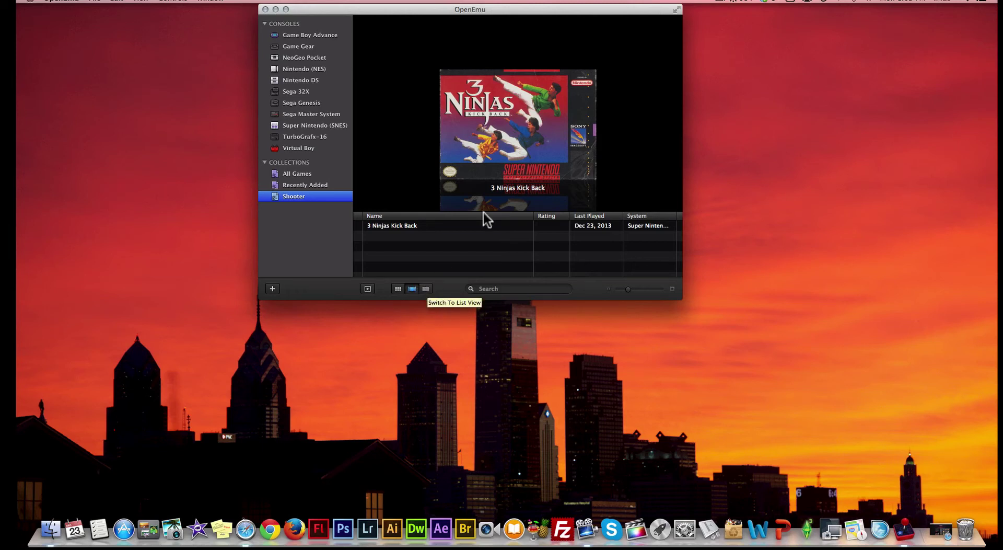
click(427, 288)
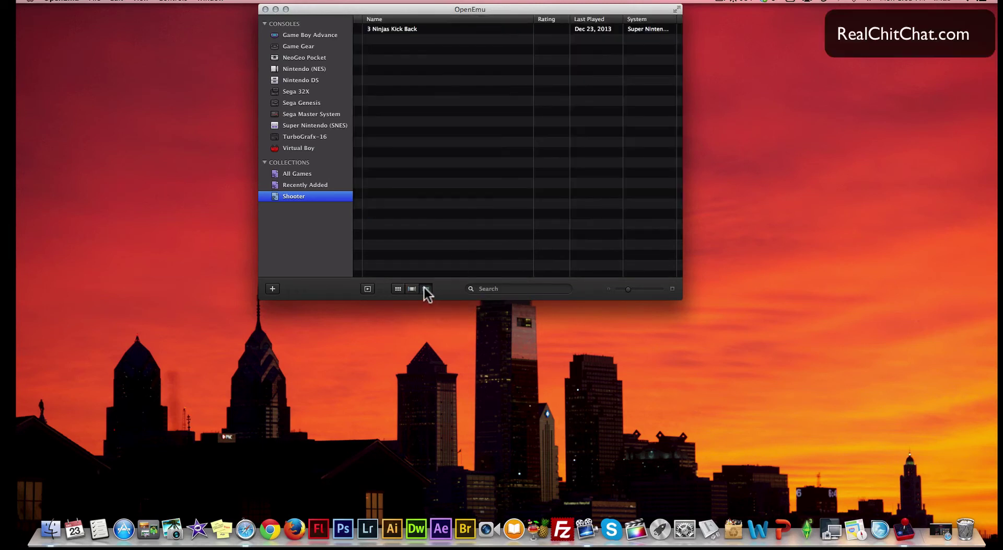
click(413, 289)
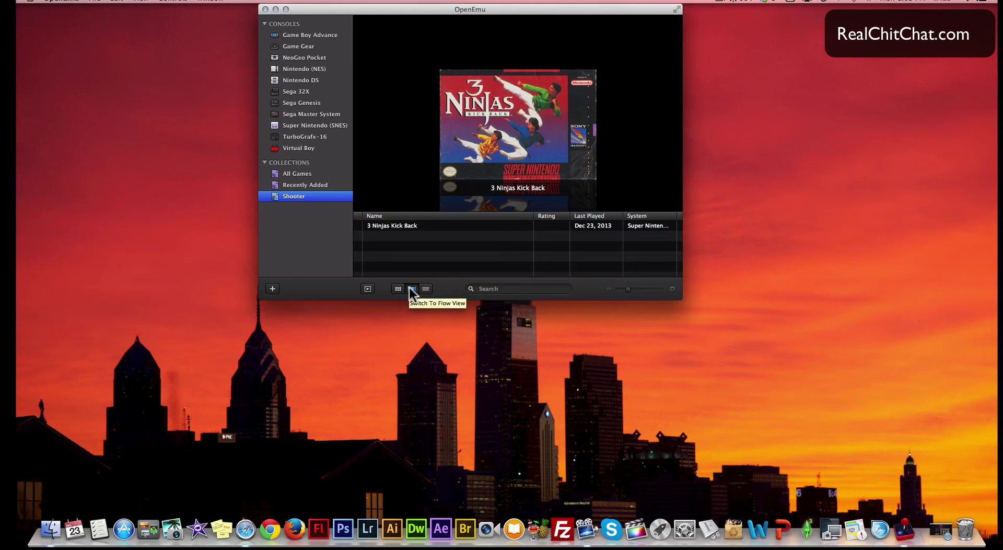
- Open the OpenEmu preferences, move the window higher on the desktop, and review the library settings and available console libraries
click(31, 2)
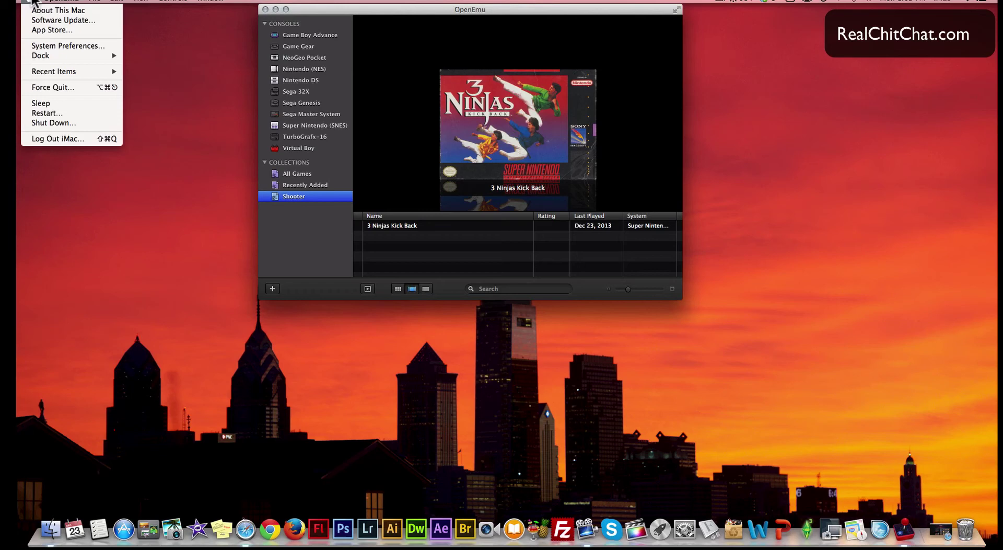
mouse_move(57, 3)
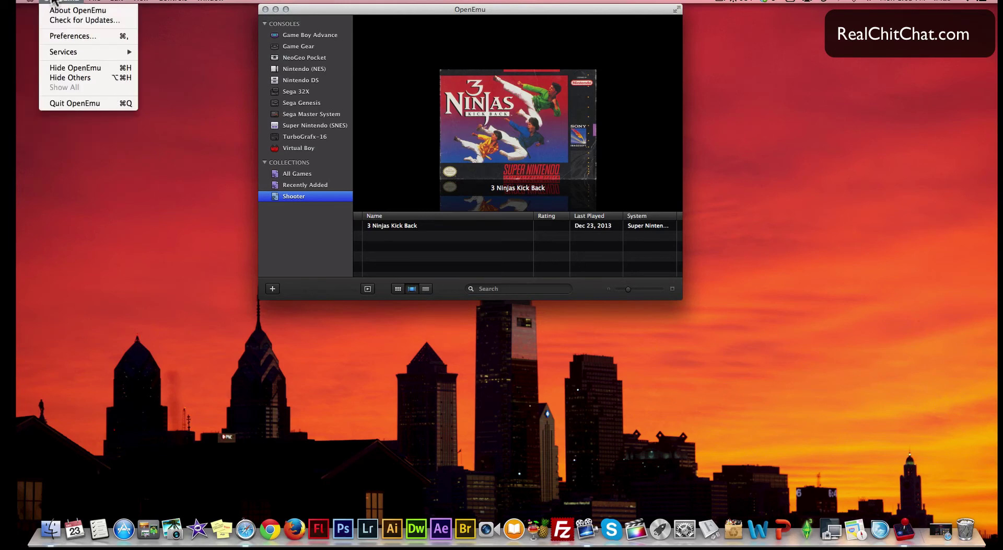
click(58, 32)
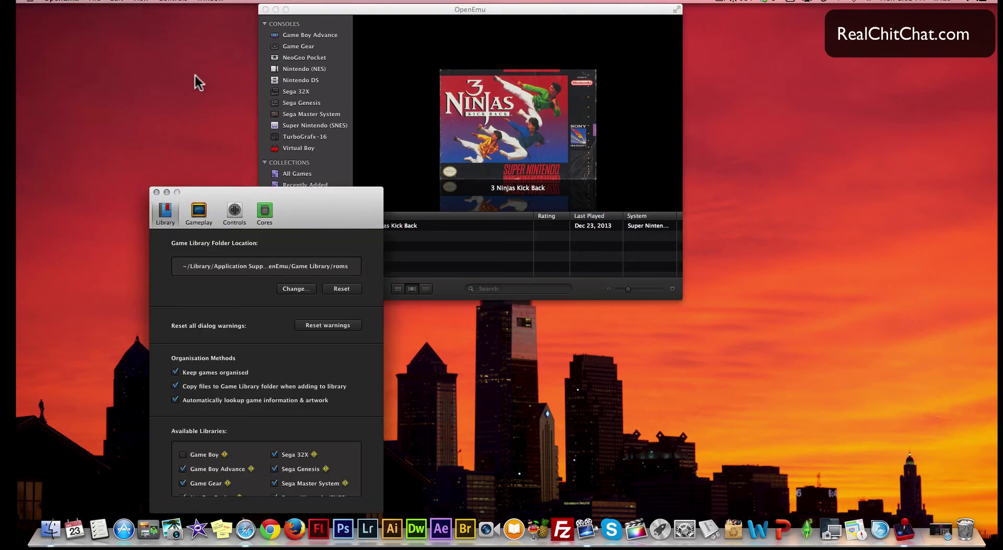
drag(212, 191, 195, 66)
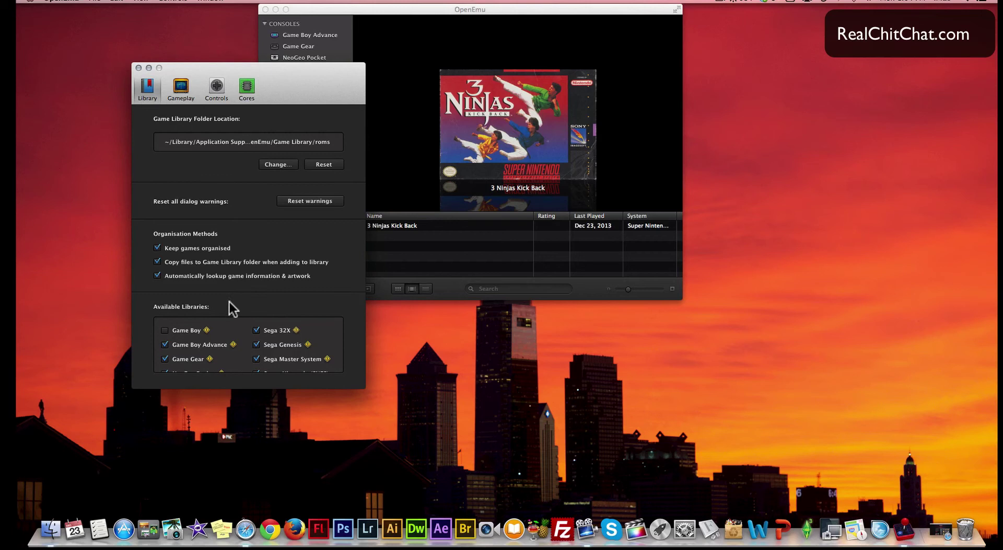
scroll(227, 321, down, 3)
scroll(226, 321, up, 3)
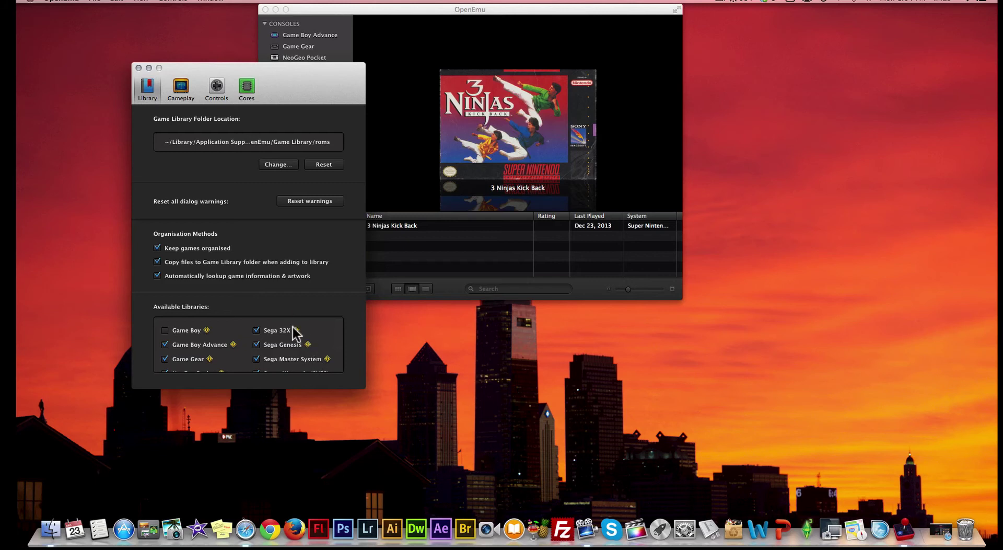
- Review the gameplay preferences and the available display filters, keeping the Nearest Neighbor filter
click(183, 89)
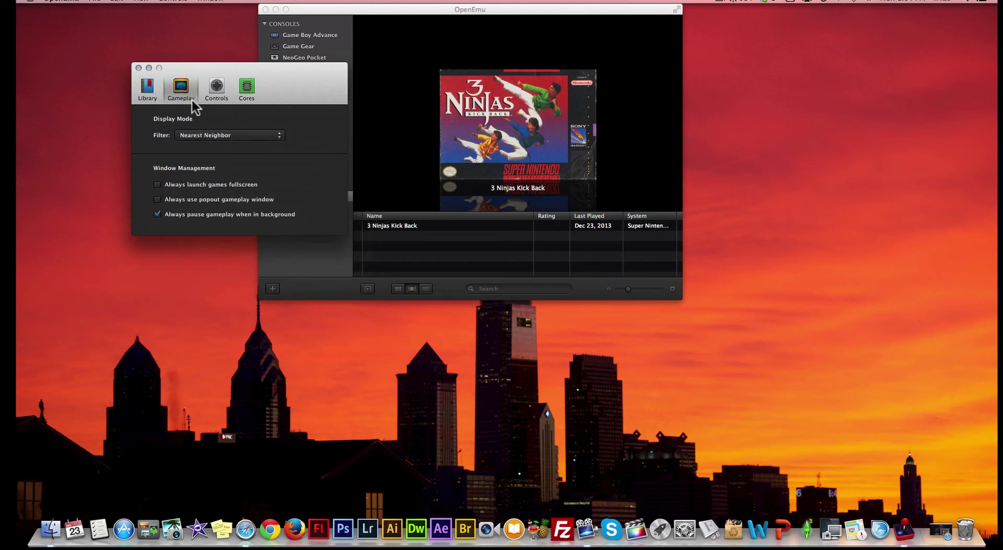
click(250, 135)
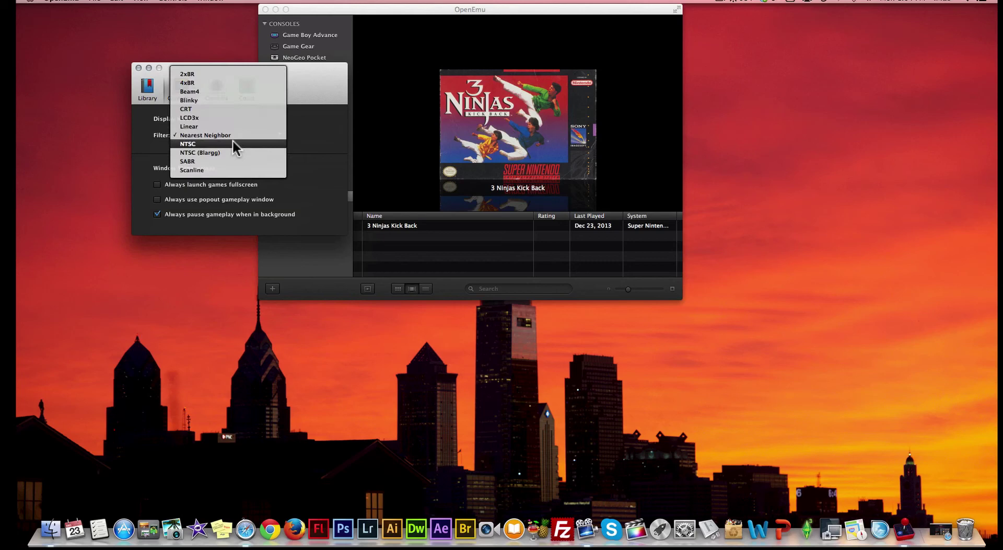
click(333, 121)
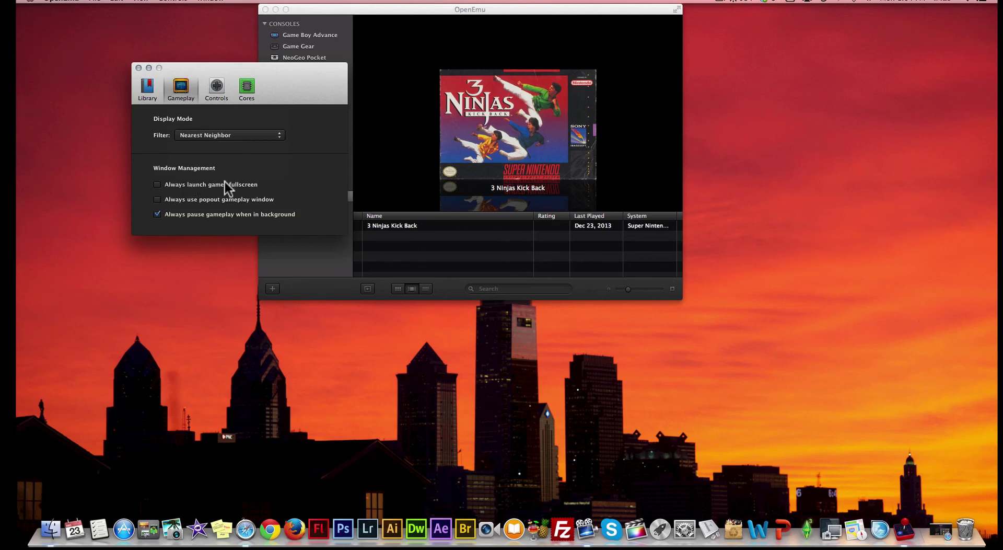
- Review the Super Nintendo (SNES) controller mappings and the list of configurable consoles, keeping Super Nintendo (SNES) selected
click(214, 86)
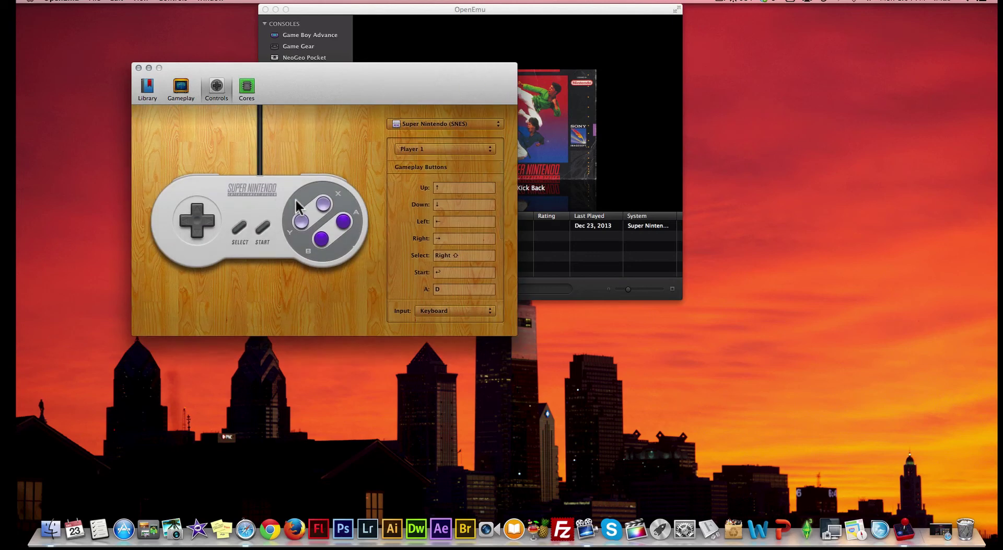
click(443, 119)
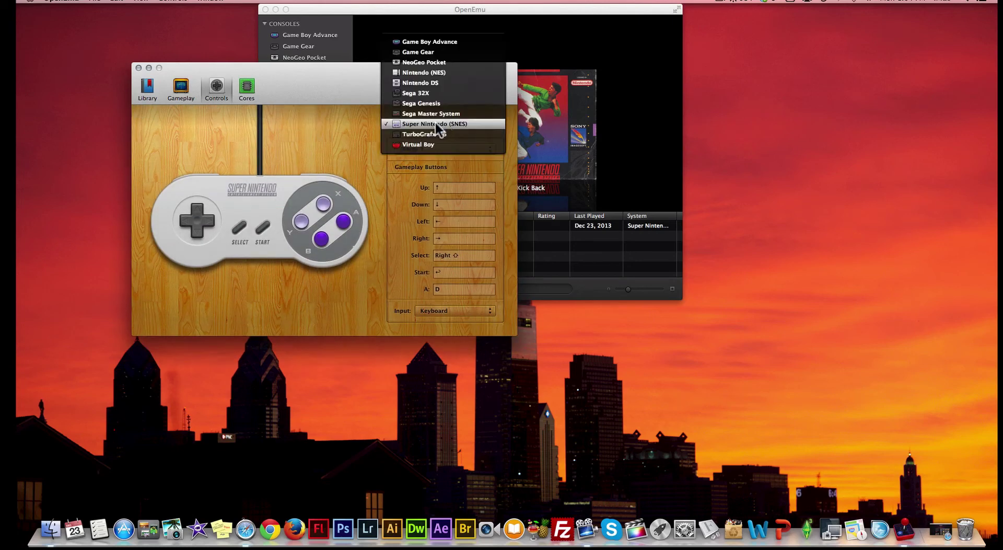
click(444, 125)
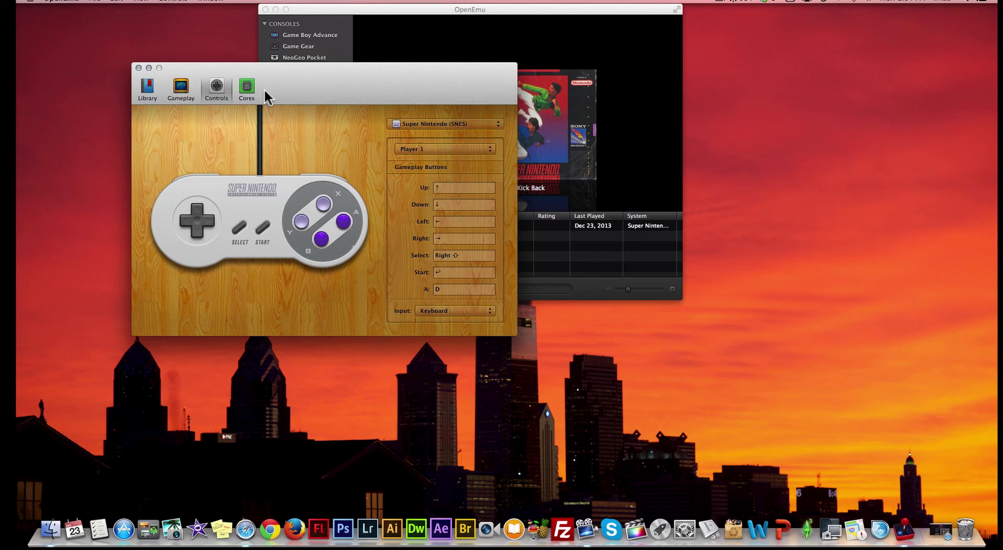
- Install all the missing emulator cores, from CrabEmu and DeSmuME through TwoMbit and Visual Boy Advance, and close the preferences window
click(250, 89)
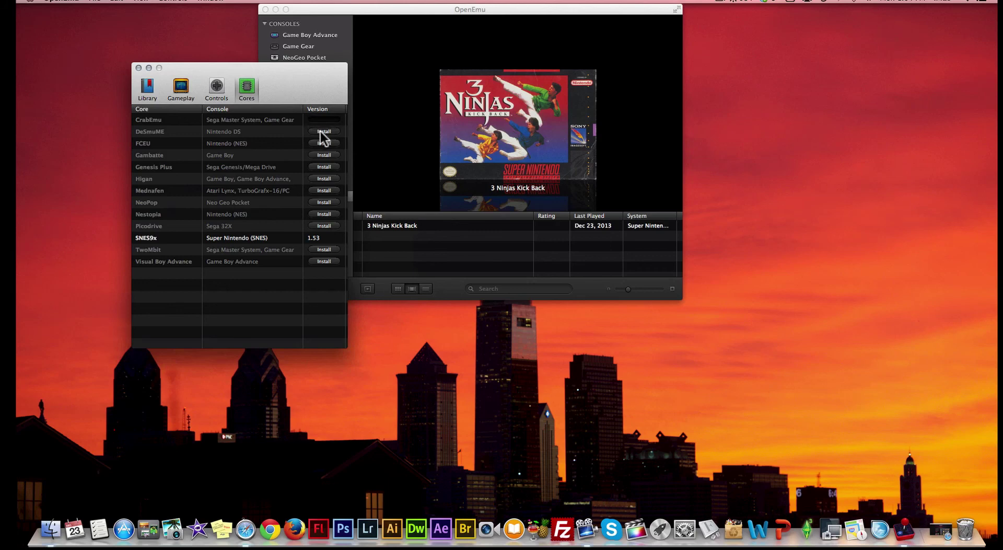
click(324, 156)
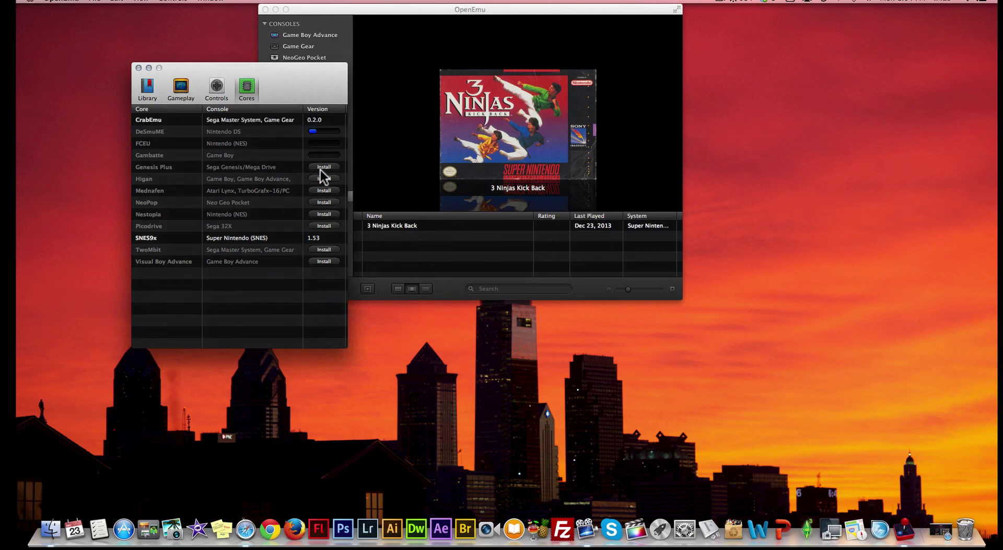
click(324, 167)
click(324, 179)
click(325, 190)
click(324, 202)
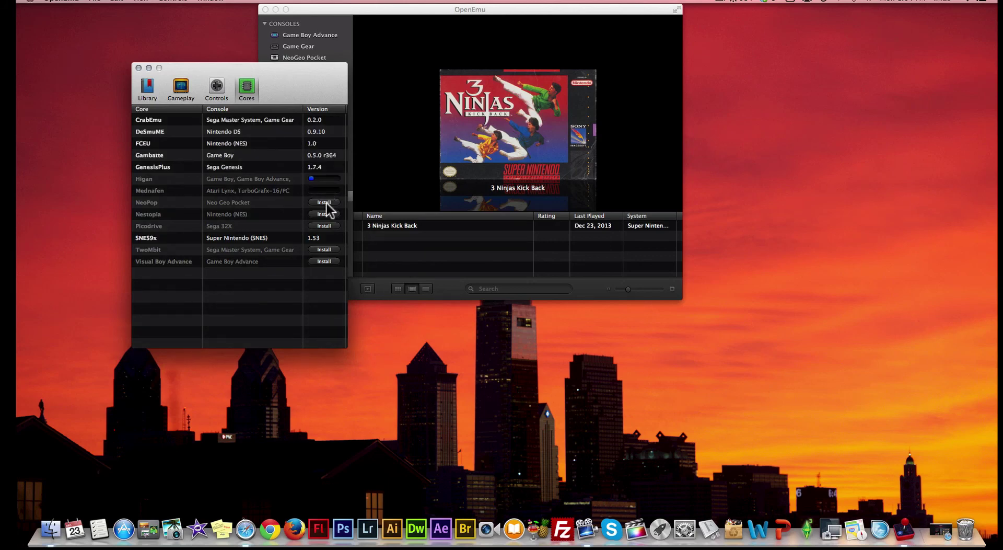
click(324, 214)
click(324, 225)
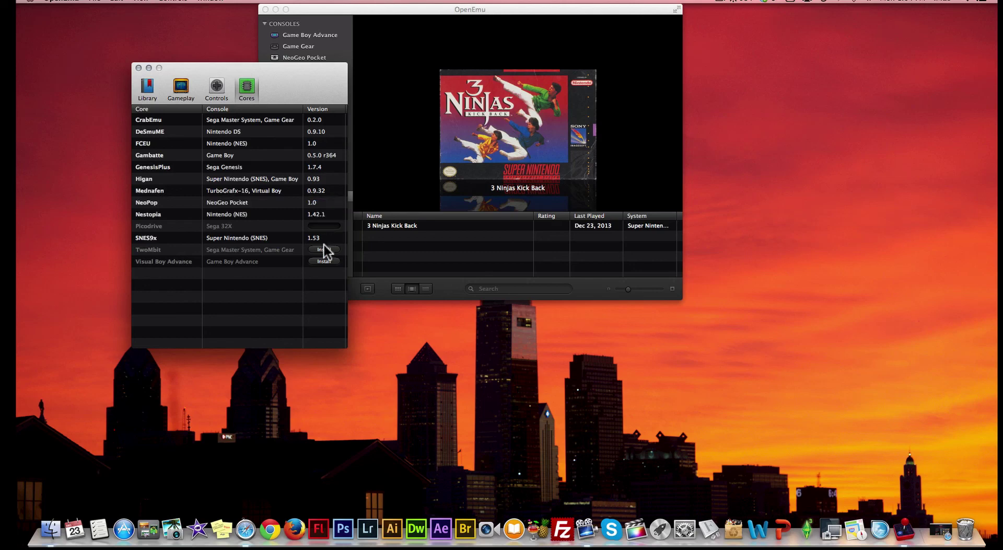
click(324, 249)
click(324, 261)
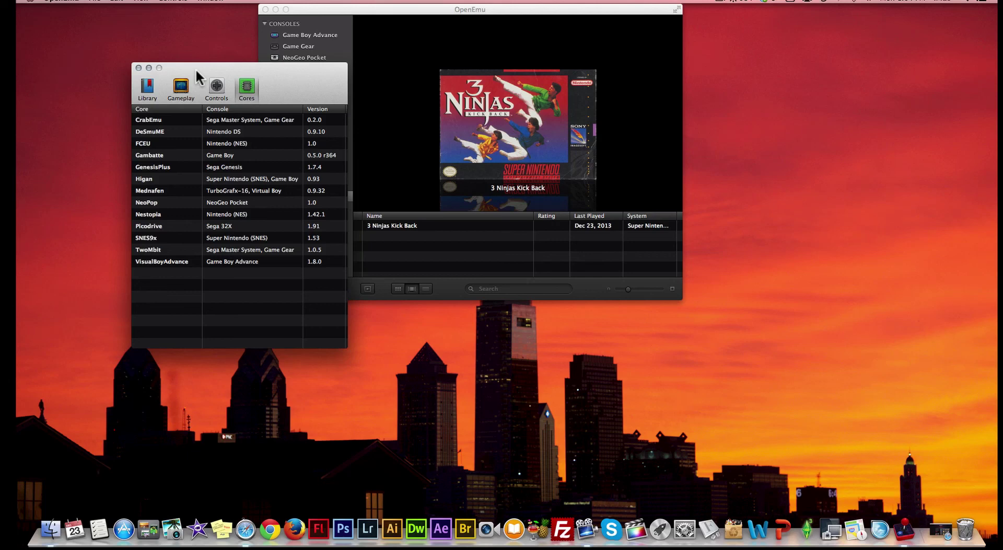
drag(284, 83, 609, 87)
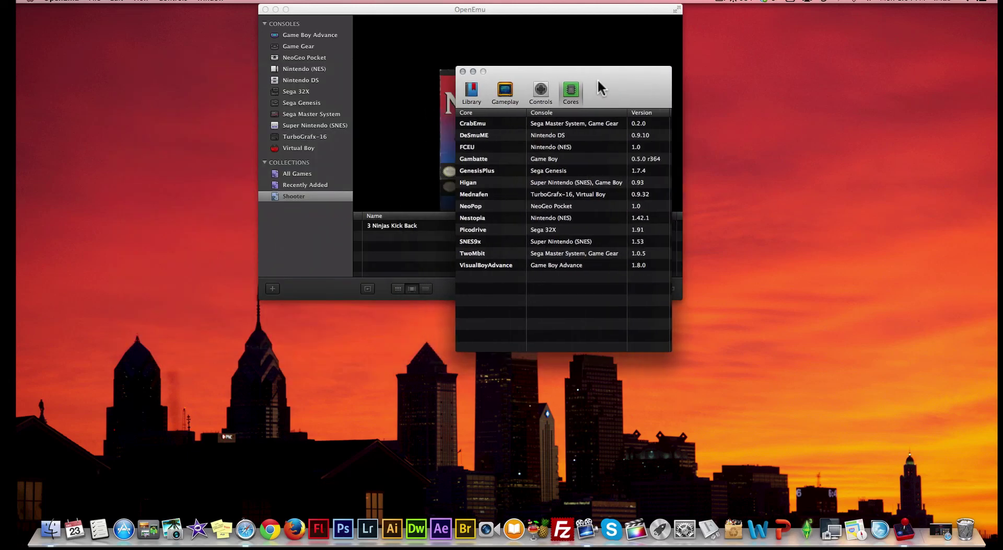
click(462, 71)
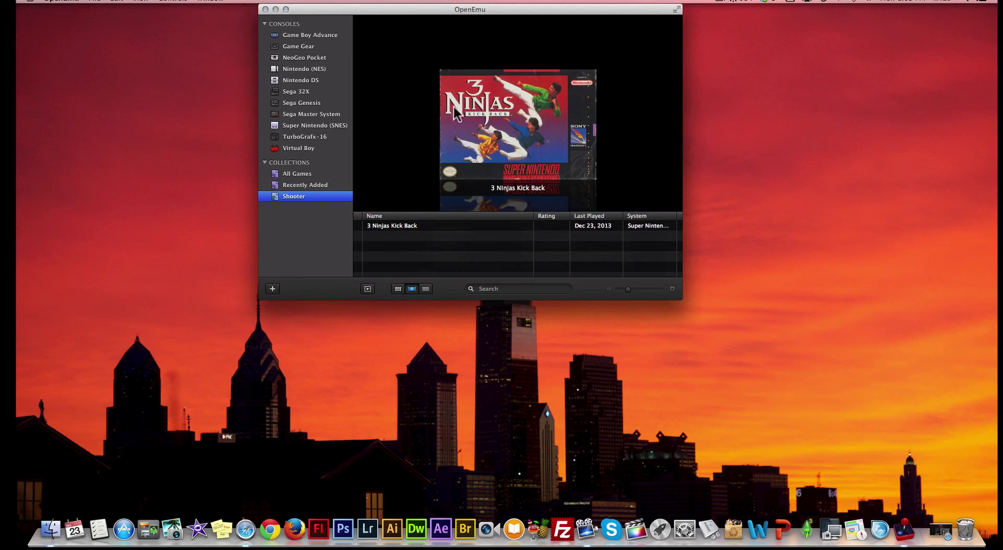